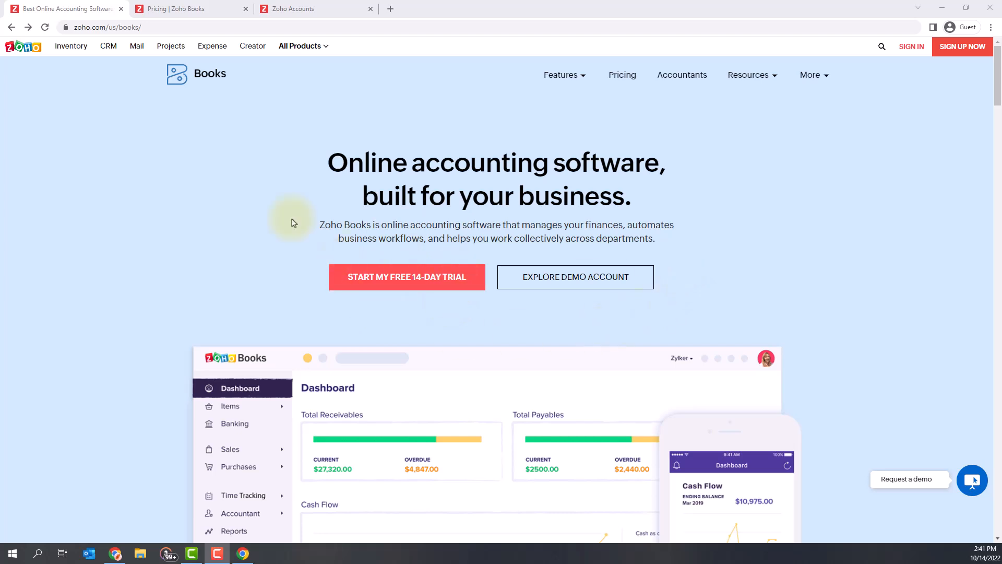
Compare the Free, Standard and Ultimate plans' features and user limits on the pricing page
left_click(202, 14)
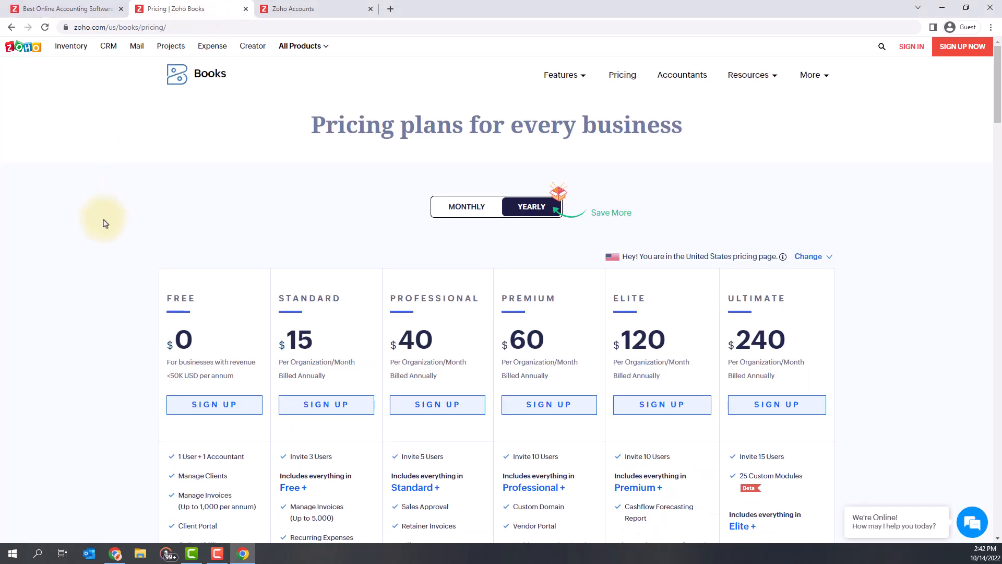
scroll(104, 224, "down", 4)
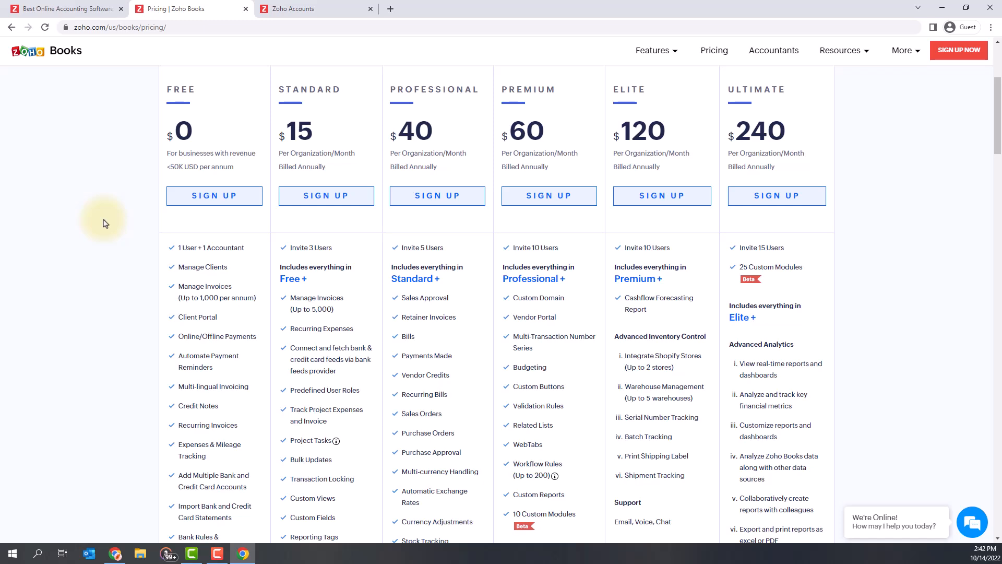
scroll(105, 224, "down", 1)
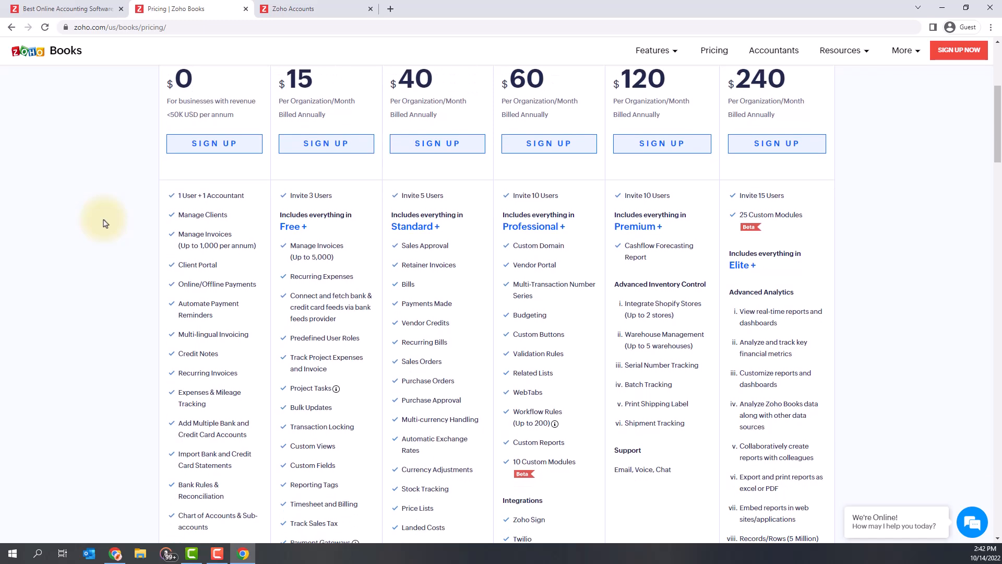
scroll(105, 224, "down", 2)
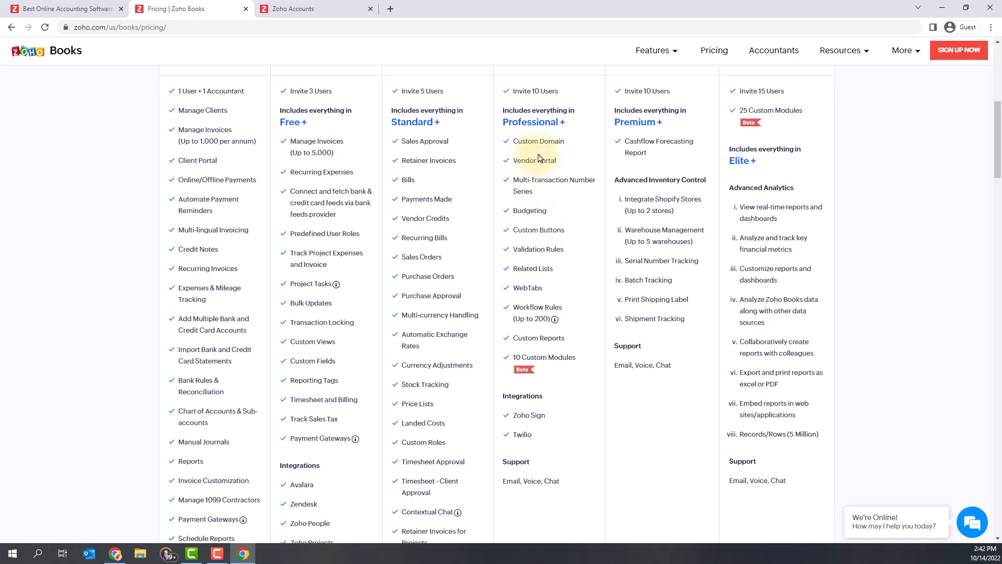
scroll(109, 340, "up", 2)
scroll(110, 339, "up", 2)
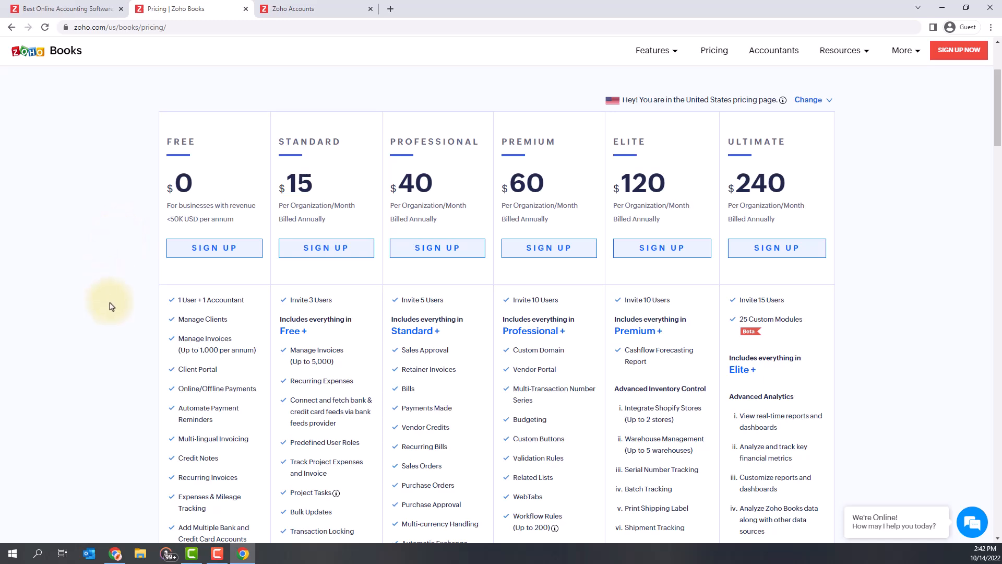
scroll(110, 307, "up", 3)
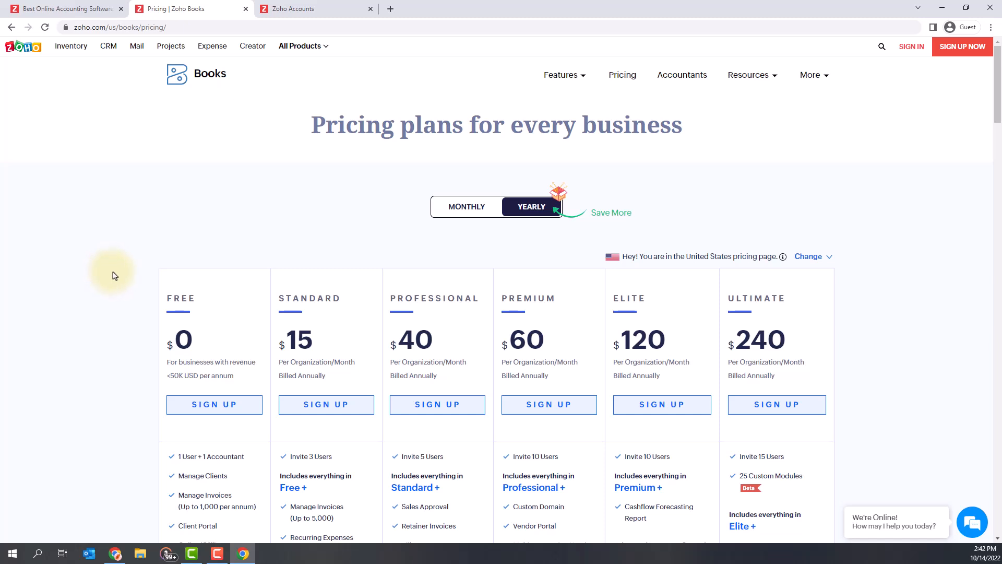
Start the free 14-day trial sign-up with company name AIO Bookkeeping and the contact's e-mail
left_click(315, 10)
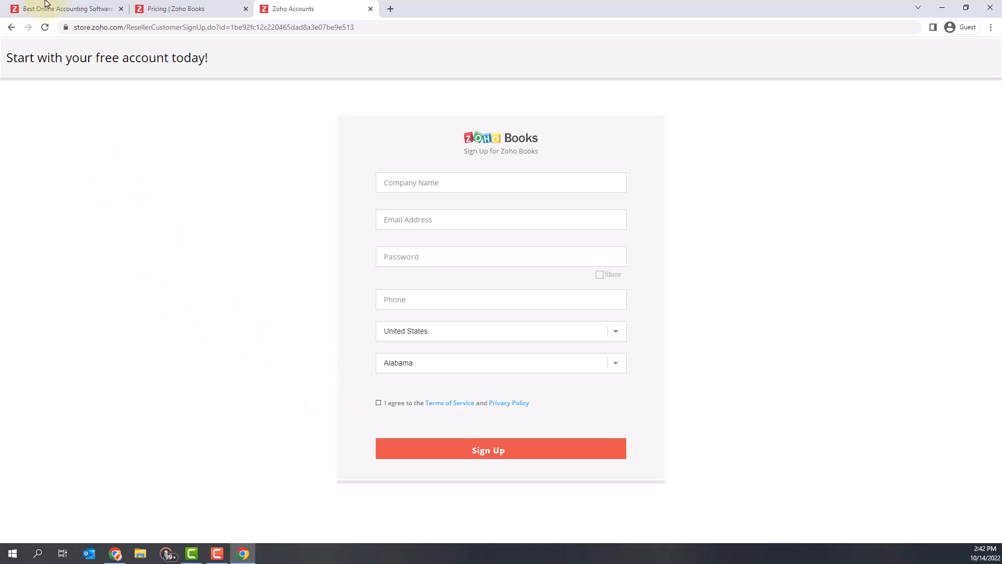
left_click(65, 8)
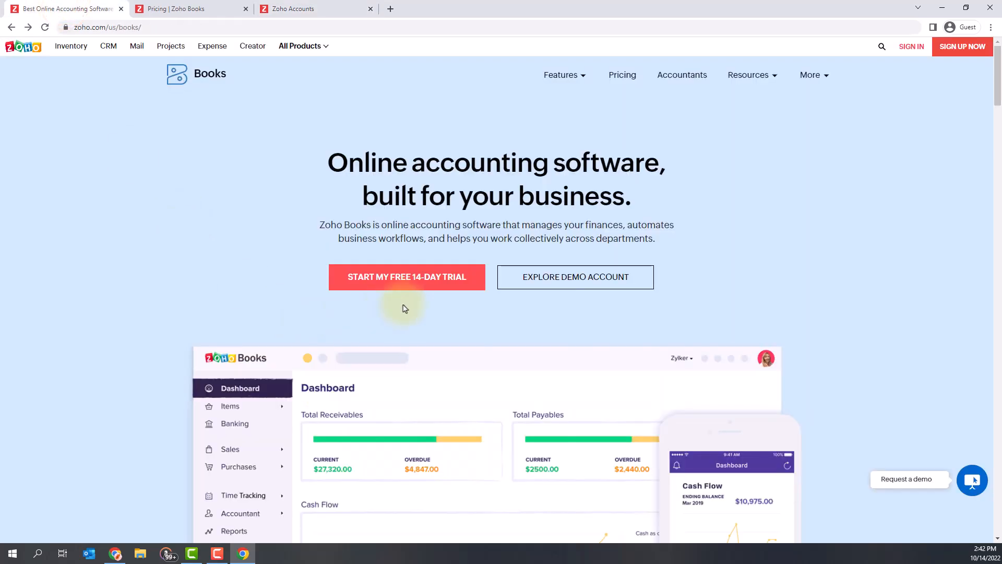
left_click(410, 283)
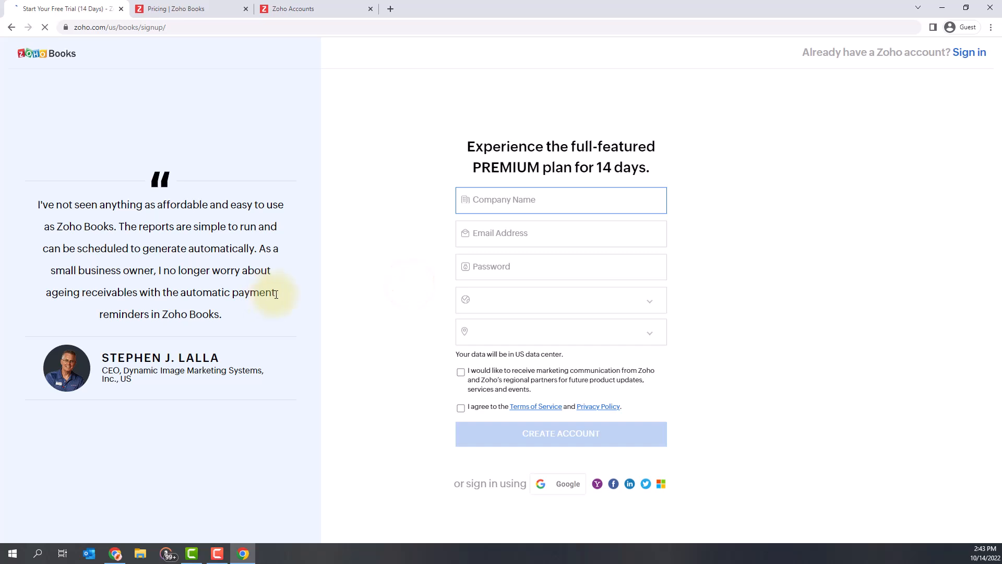
type("A")
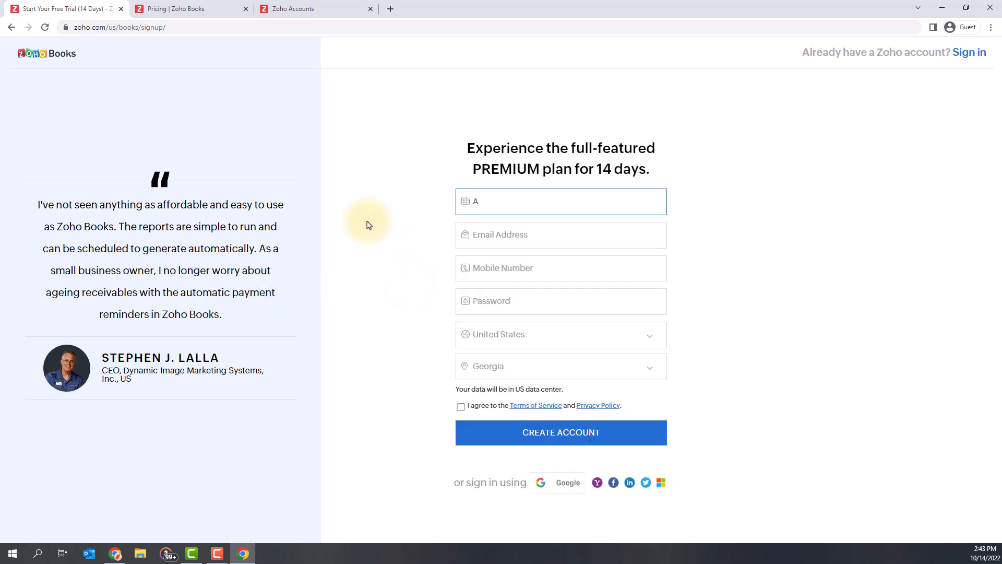
type("IO Bookkeeping")
key("Tab")
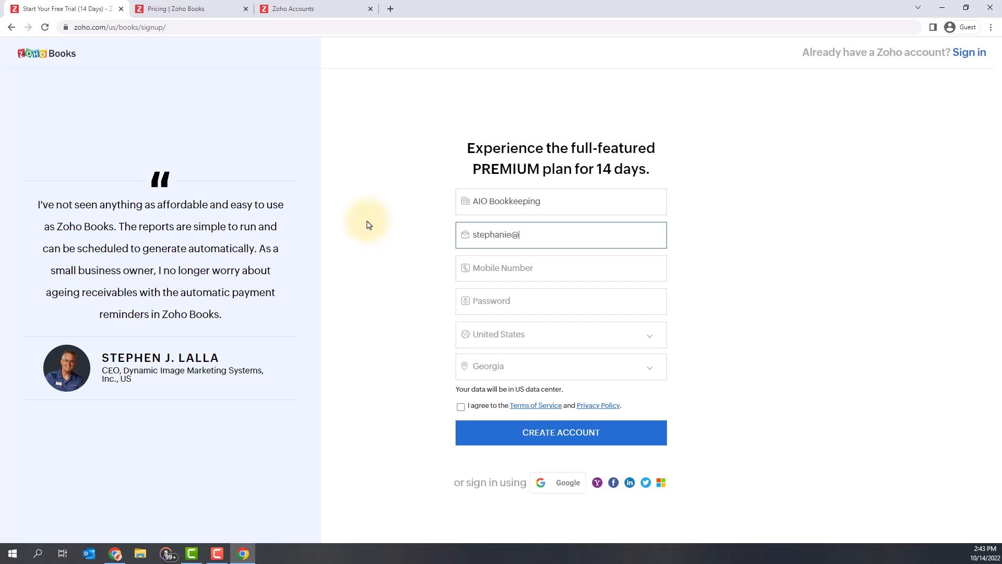
Enter the account password, agree to the terms of service and create the account
key("Tab")
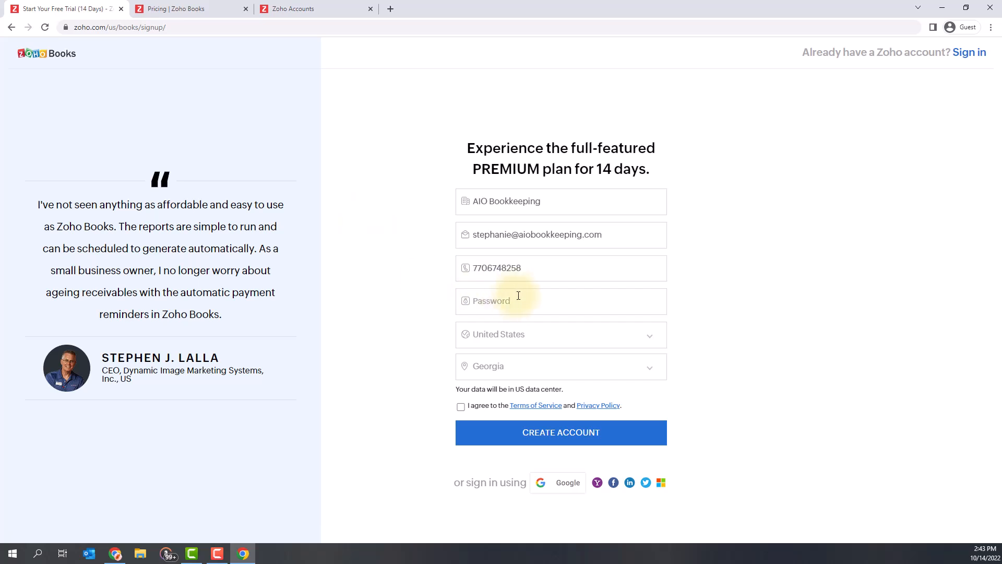
left_click(517, 295)
type("•")
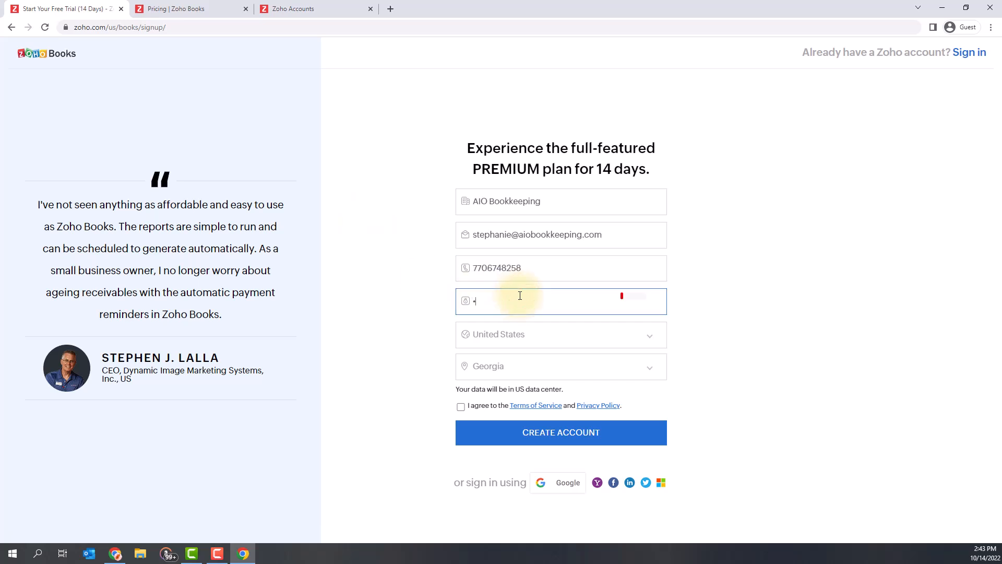
type("••••••••")
left_click(700, 334)
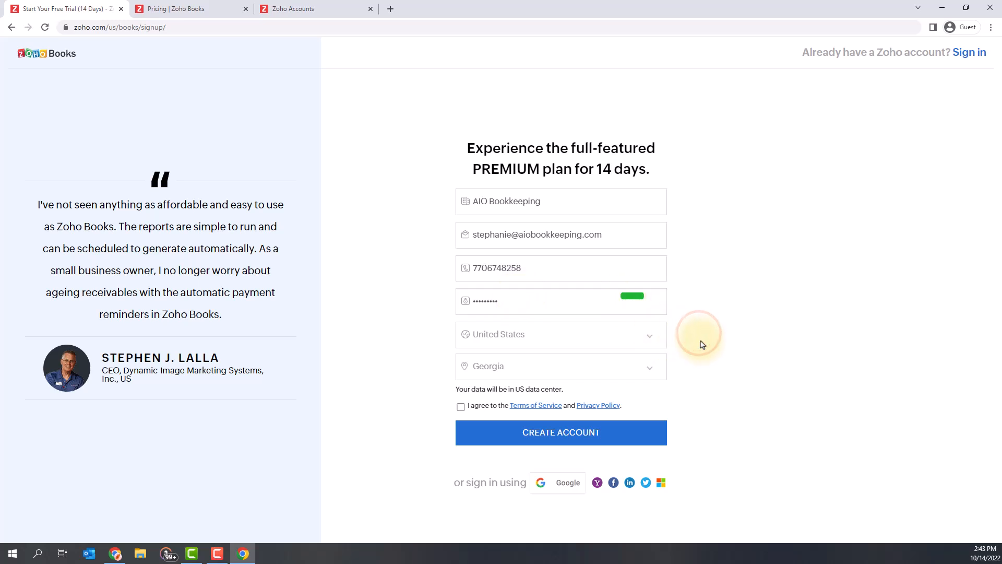
left_click(459, 407)
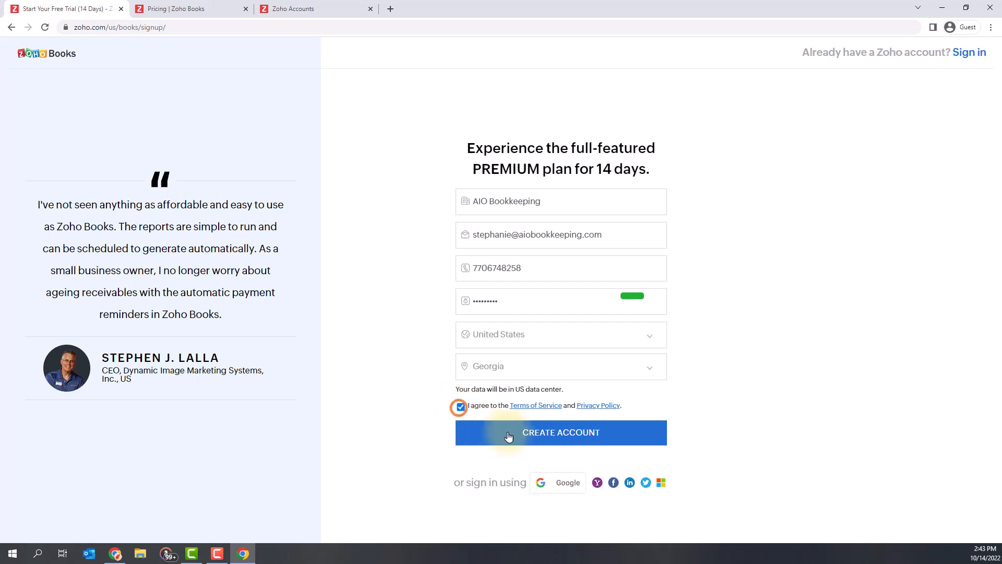
left_click(490, 432)
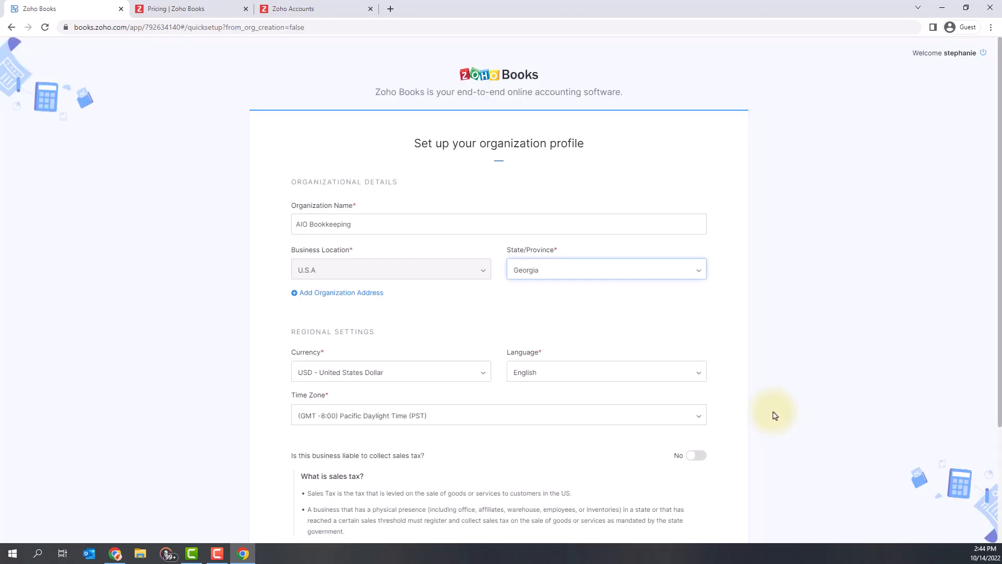
Set the time zone to (GMT -6:00) Eastern Daylight Time (US/Indiana-Starke)
left_click(791, 277)
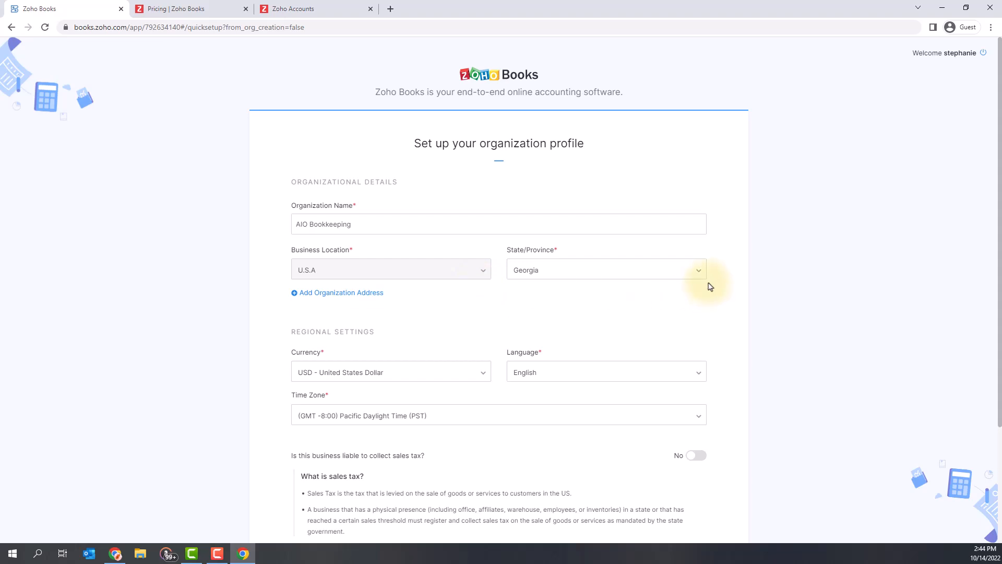
scroll(736, 279, "down", 2)
scroll(742, 277, "down", 1)
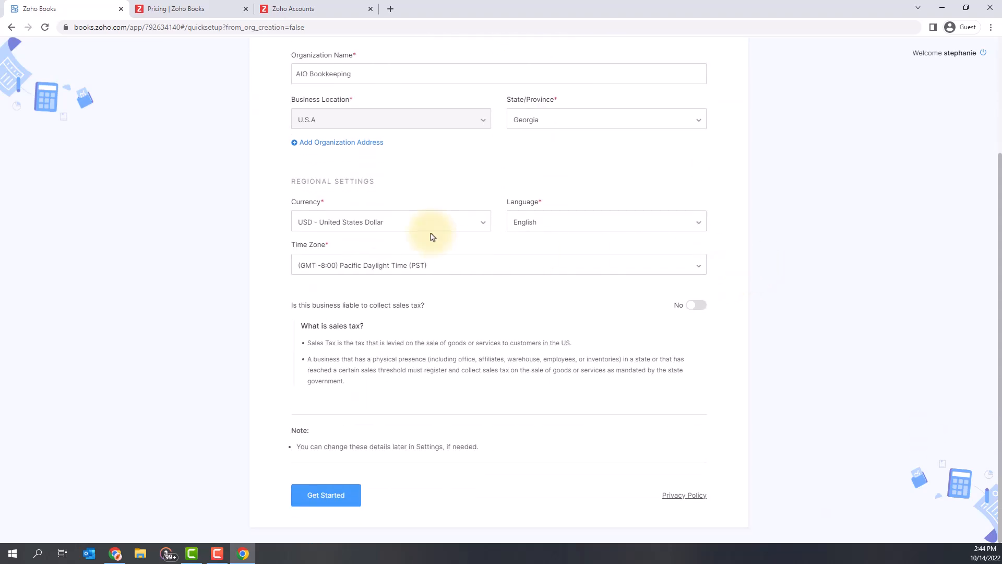
left_click(583, 272)
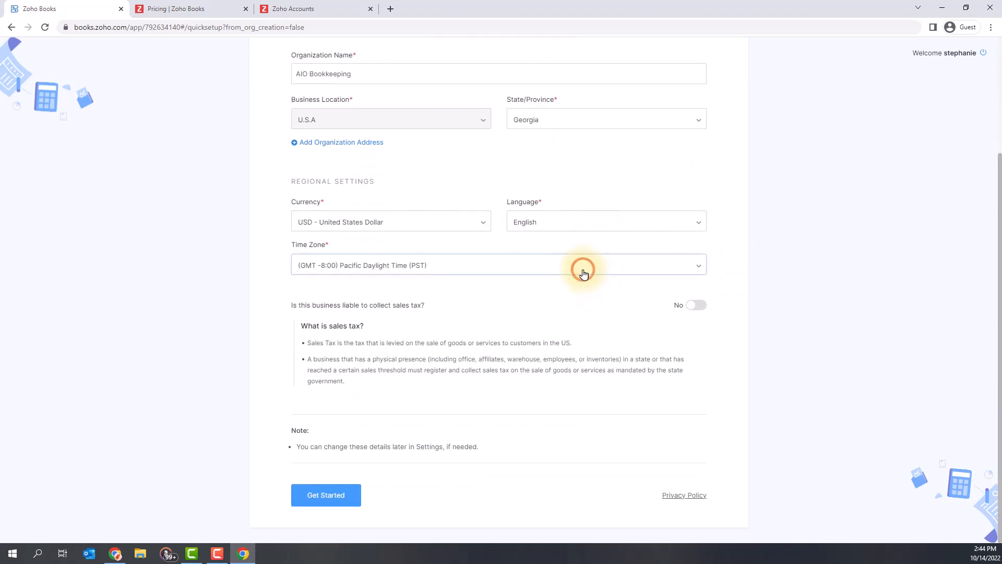
scroll(559, 336, "down", 1)
scroll(559, 340, "down", 6)
scroll(558, 339, "down", 8)
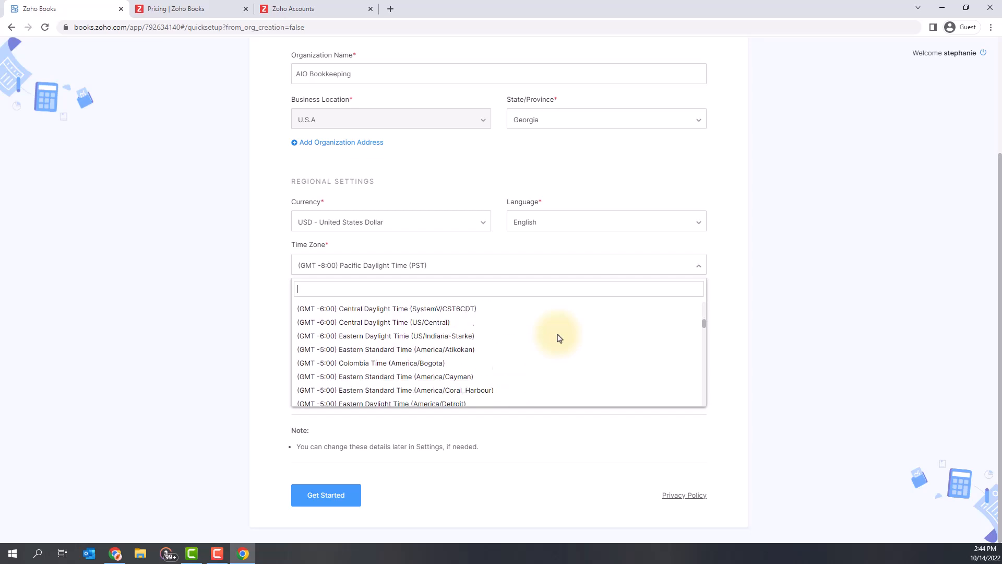
left_click(553, 365)
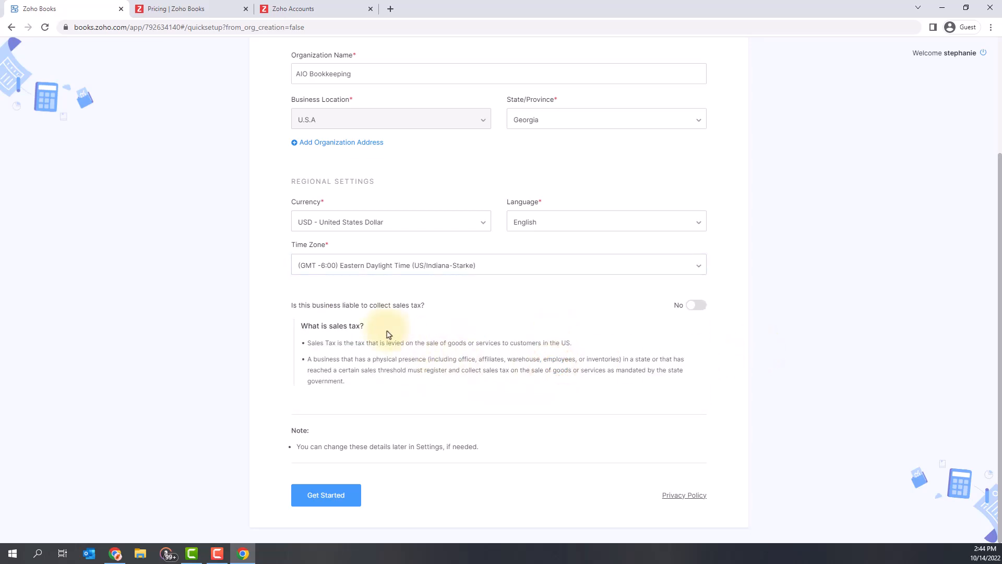
Leave sales tax collection at No and submit the organization profile with Get Started
left_click(696, 308)
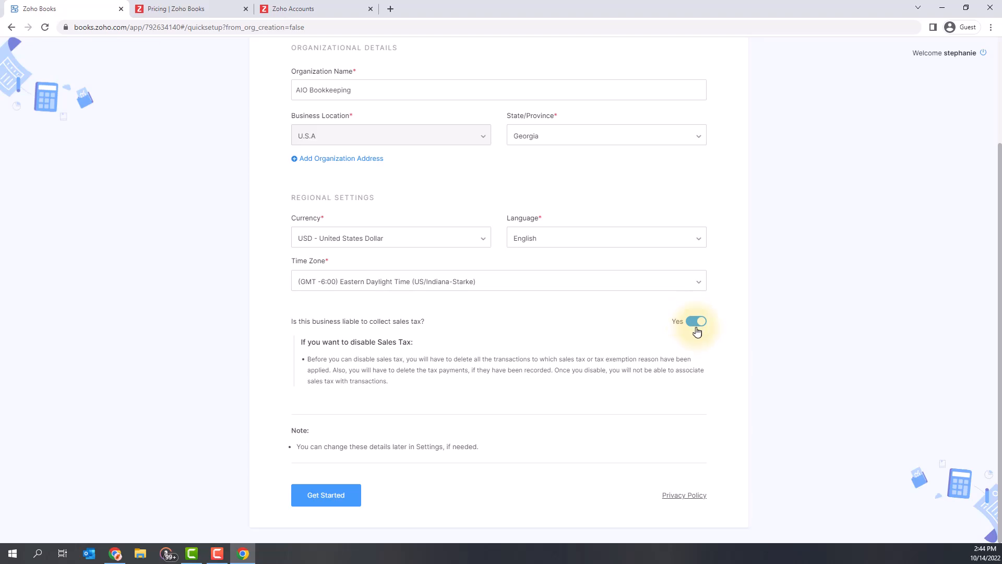
left_click(702, 325)
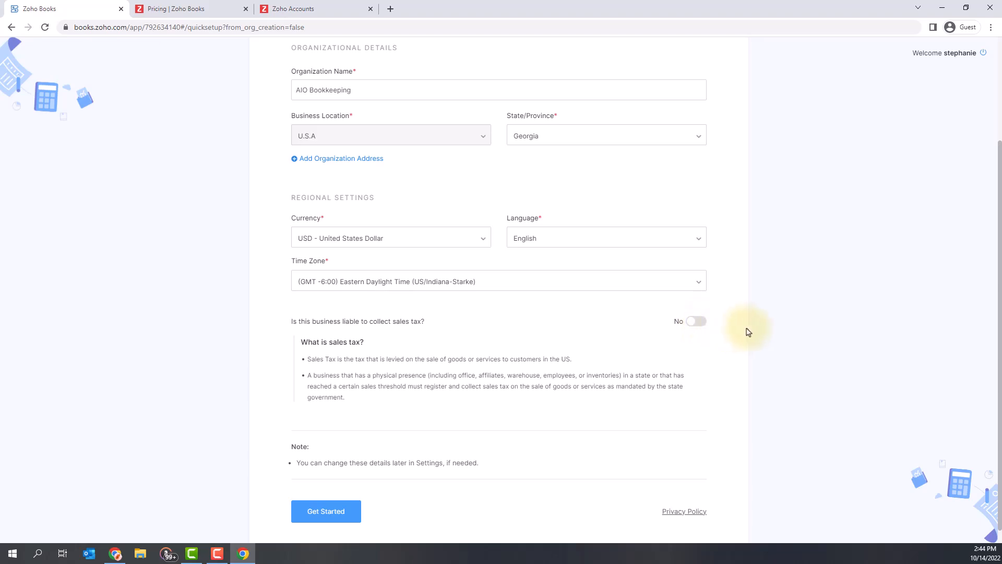
scroll(748, 332, "down", 1)
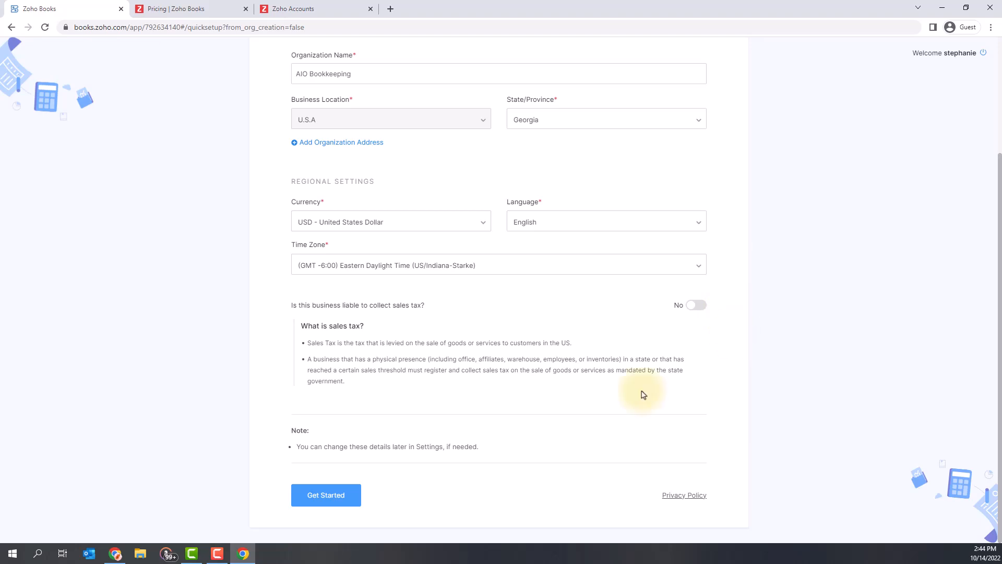
left_click(340, 495)
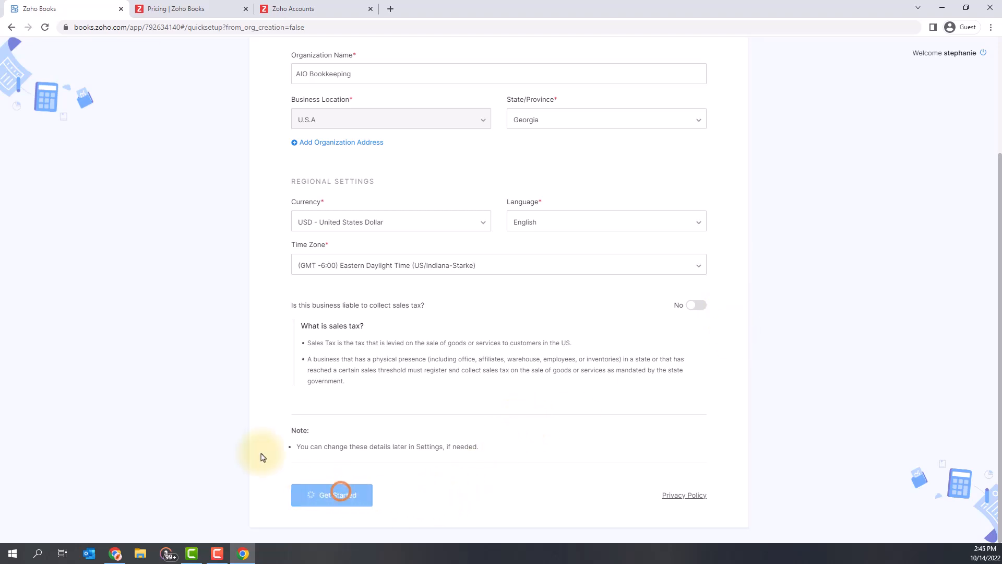